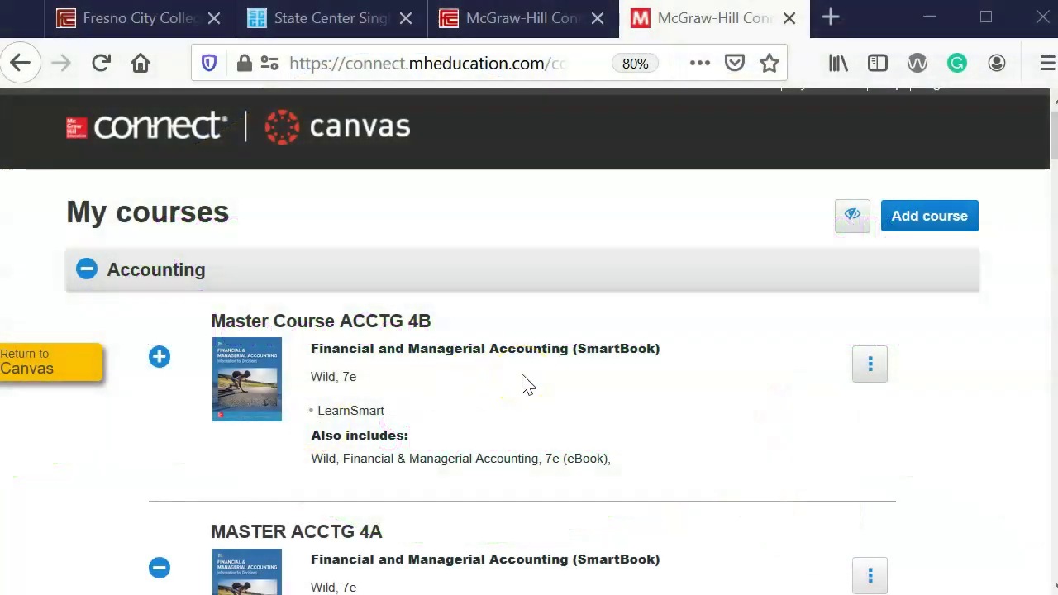
- Scroll the course list to MASTER ACCTG 4A's sections, including 6 Week ACCTG 4A Sum19 - Online
{"action": "scroll", "coordinate": [704, 344], "scroll_direction": "down", "scroll_amount": 2}
{"action": "scroll", "coordinate": [756, 435], "scroll_direction": "down", "scroll_amount": 5}
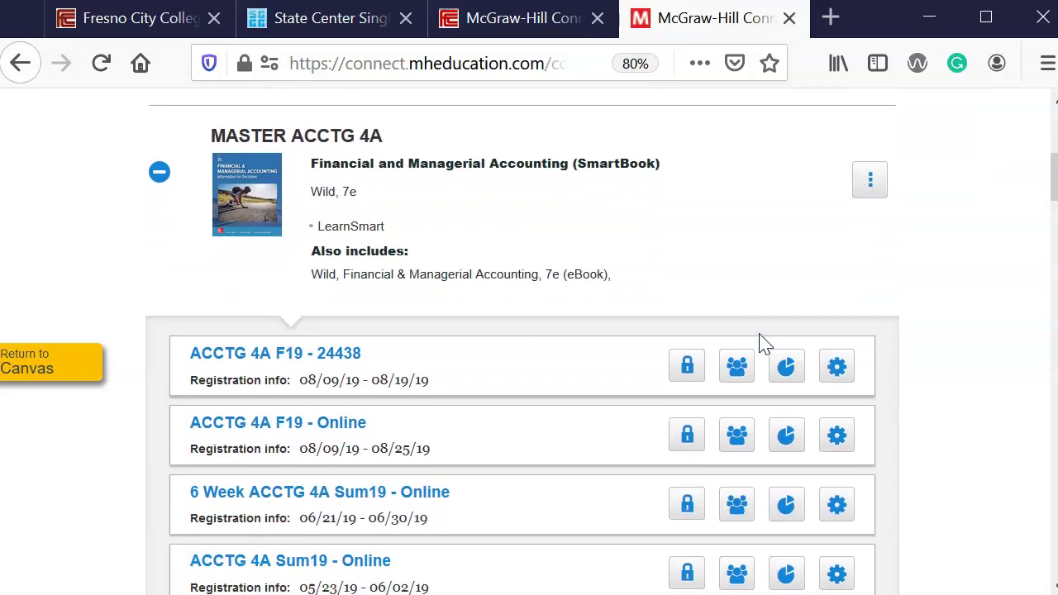
{"action": "scroll", "coordinate": [704, 430], "scroll_direction": "up", "scroll_amount": 3}
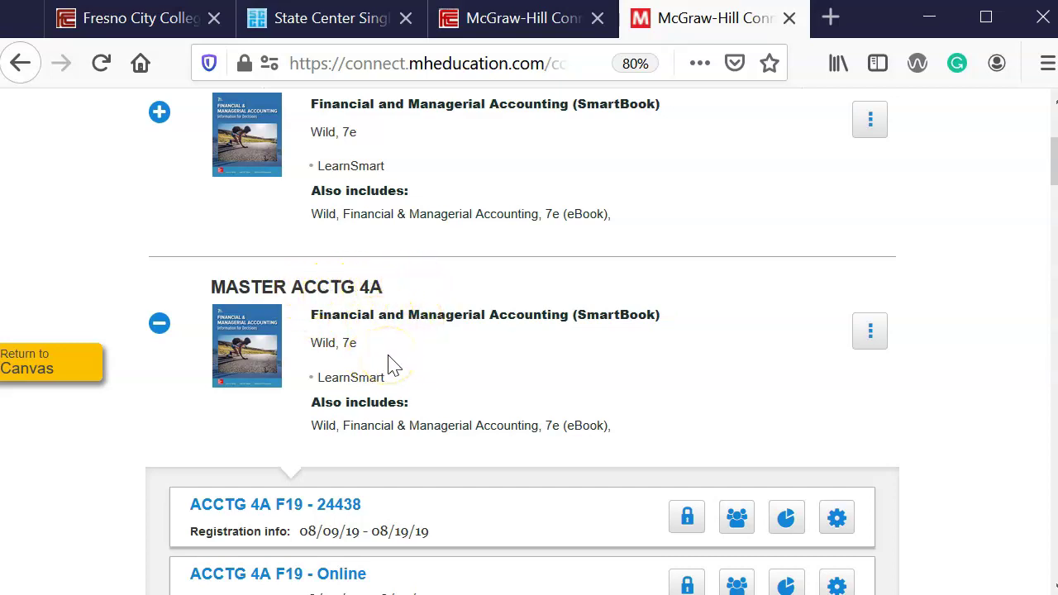
{"action": "scroll", "coordinate": [671, 322], "scroll_direction": "down", "scroll_amount": 3}
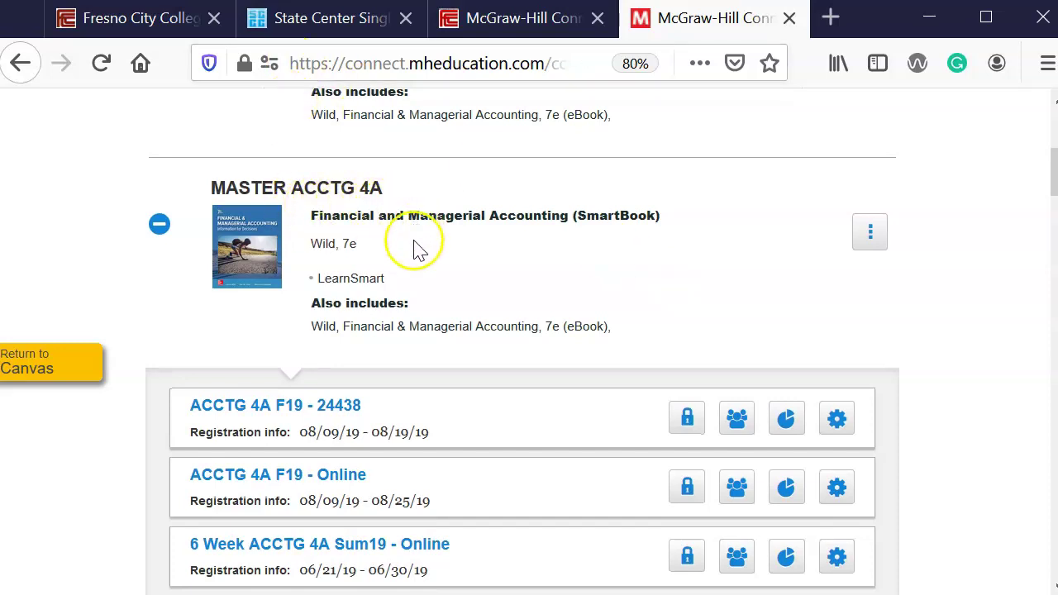
{"action": "scroll", "coordinate": [610, 278], "scroll_direction": "down", "scroll_amount": 3}
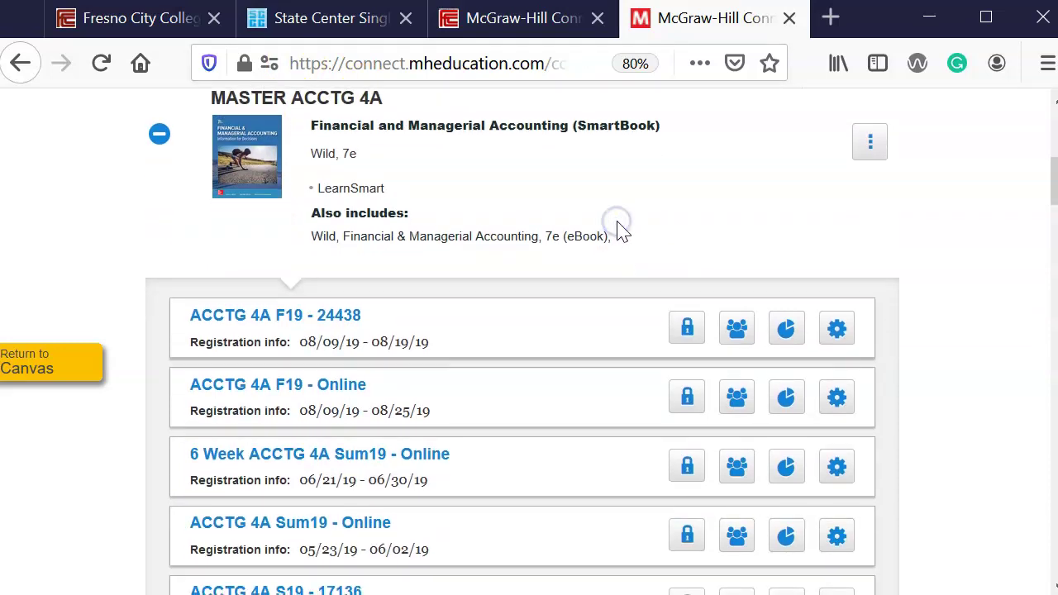
{"action": "scroll", "coordinate": [619, 229], "scroll_direction": "down", "scroll_amount": 3}
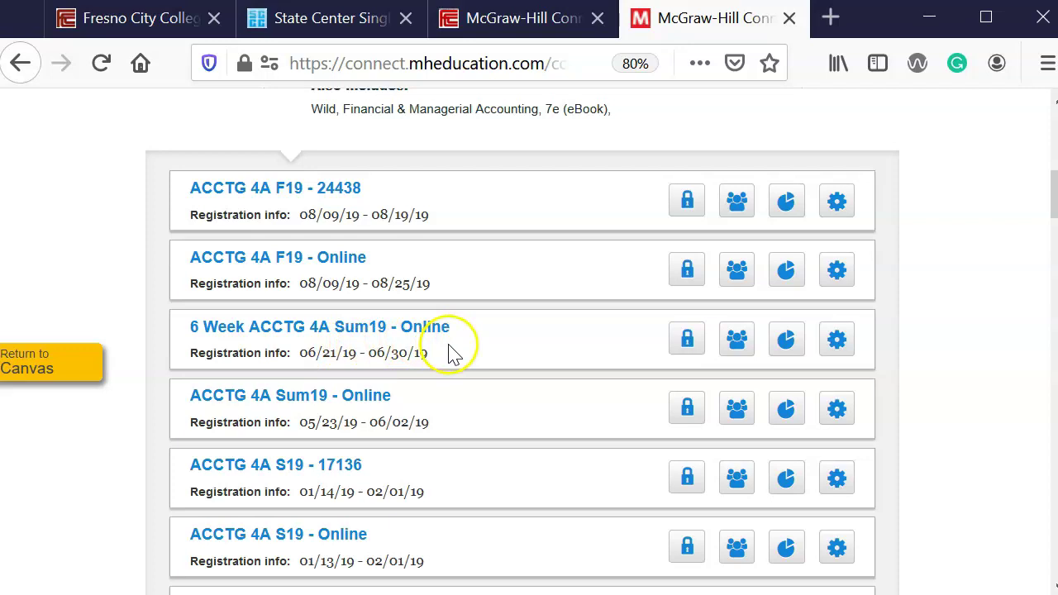
- Duplicate 6 Week ACCTG 4A Sum19 - Online, naming the copy '6 Week ACCTG 4A Sum20 - Online'
{"action": "left_click", "coordinate": [837, 339]}
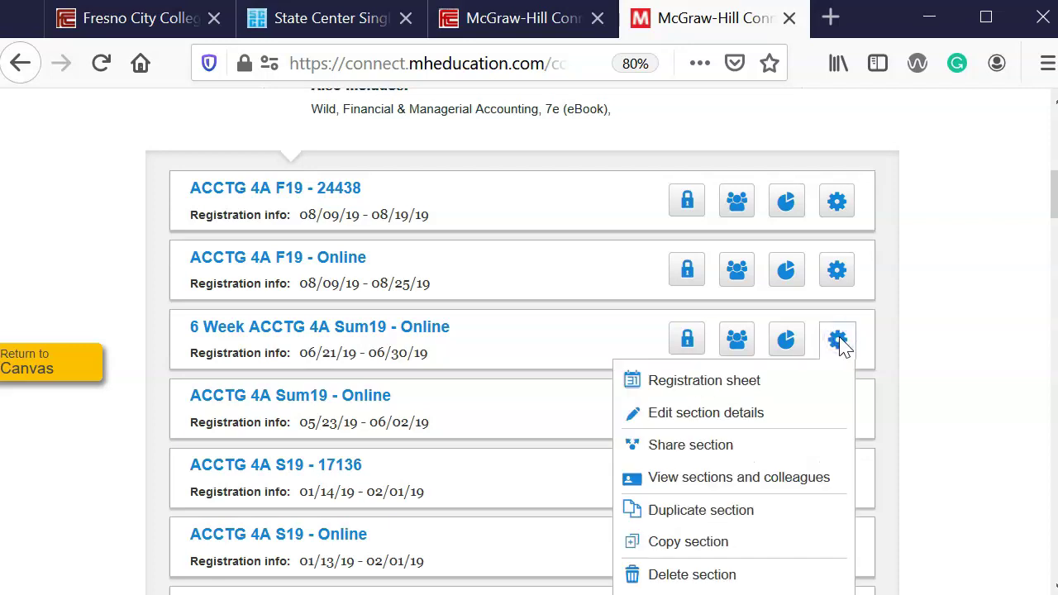
{"action": "left_click", "coordinate": [708, 511]}
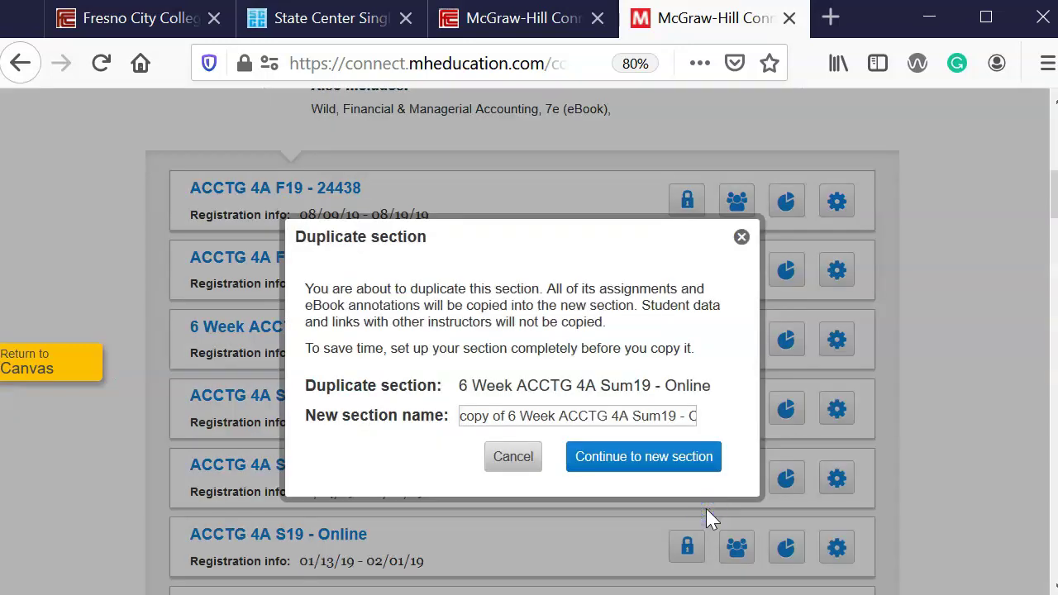
{"action": "left_click", "coordinate": [509, 416]}
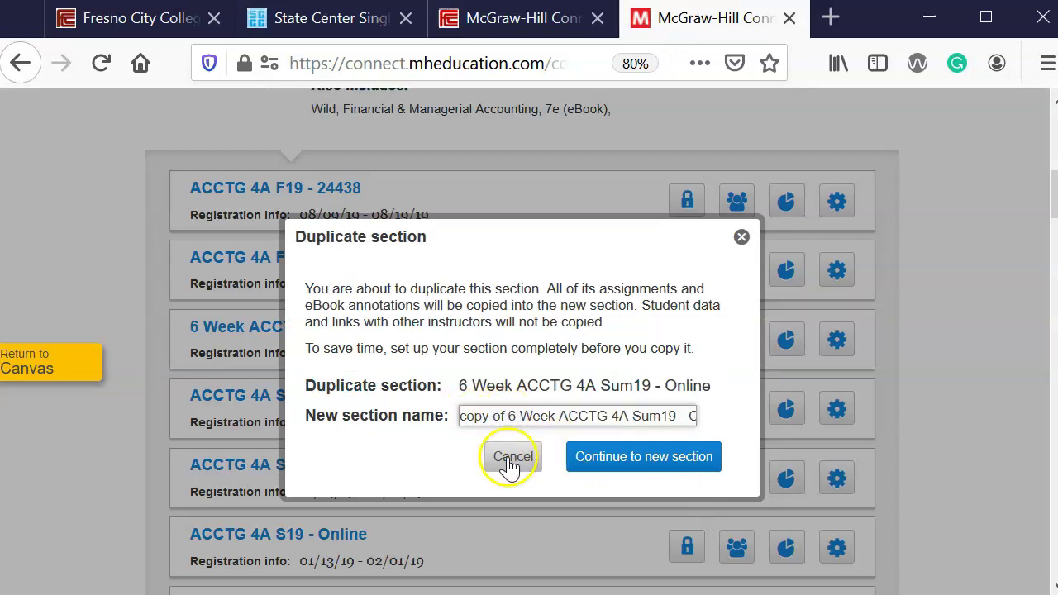
{"action": "key", "text": "BackSpace"}
{"action": "key", "text": "BackSpace"}
{"action": "key", "text": "BackSpace"}
{"action": "key", "text": "BackSpace"}
{"action": "key", "text": "BackSpace"}
{"action": "key", "text": "BackSpace"}
{"action": "key", "text": "BackSpace"}
{"action": "key", "text": "BackSpace"}
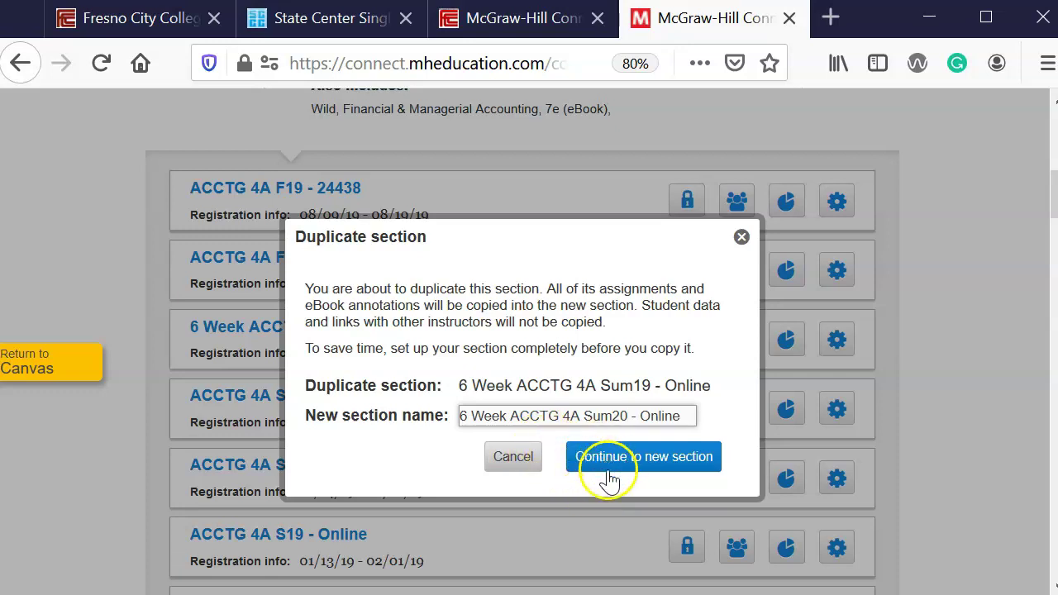
{"action": "left_click", "coordinate": [633, 460]}
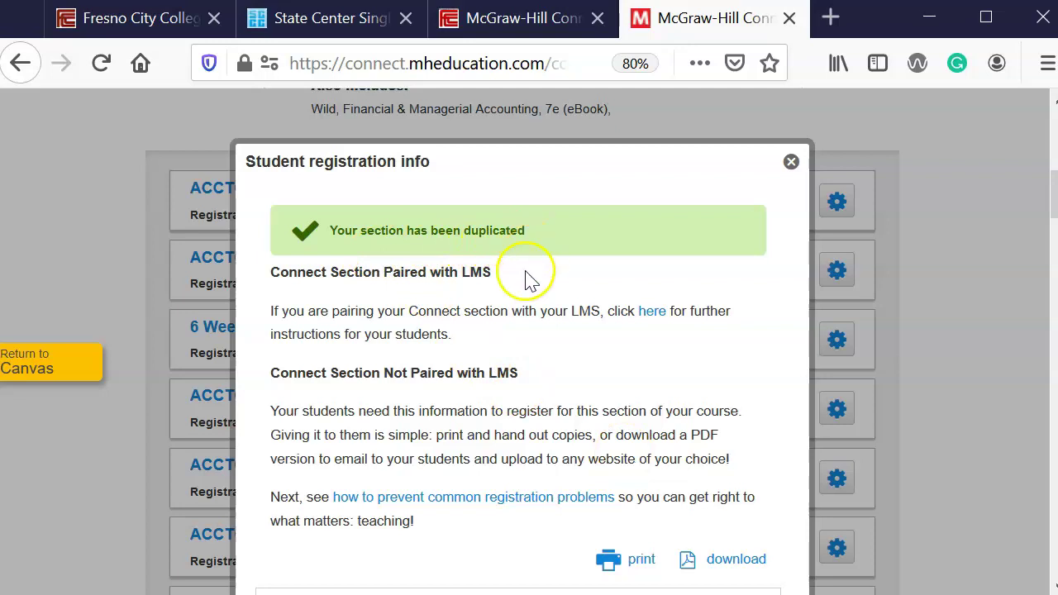
- Scroll the Sum20 section's Student registration info down to its web address
{"action": "scroll", "coordinate": [681, 229], "scroll_direction": "down", "scroll_amount": 4}
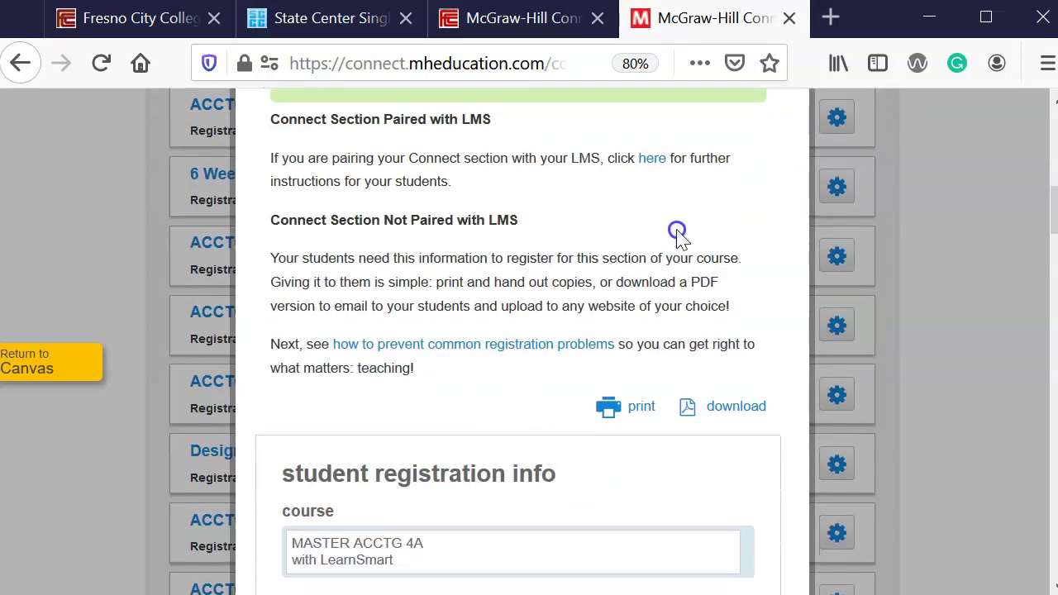
{"action": "scroll", "coordinate": [621, 262], "scroll_direction": "down", "scroll_amount": 5}
{"action": "scroll", "coordinate": [626, 263], "scroll_direction": "down", "scroll_amount": 5}
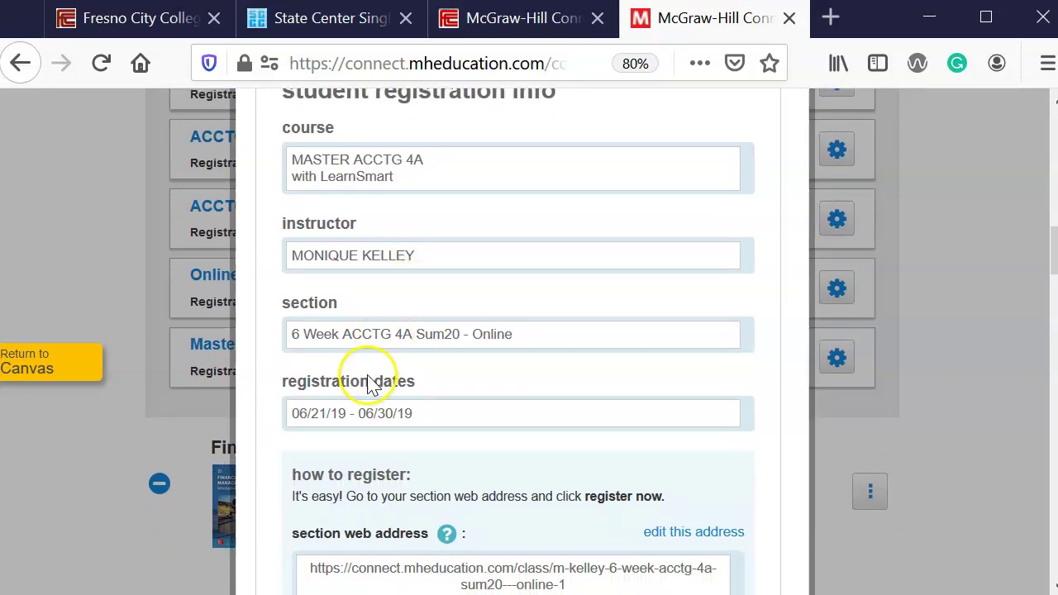
{"action": "scroll", "coordinate": [633, 272], "scroll_direction": "down", "scroll_amount": 3}
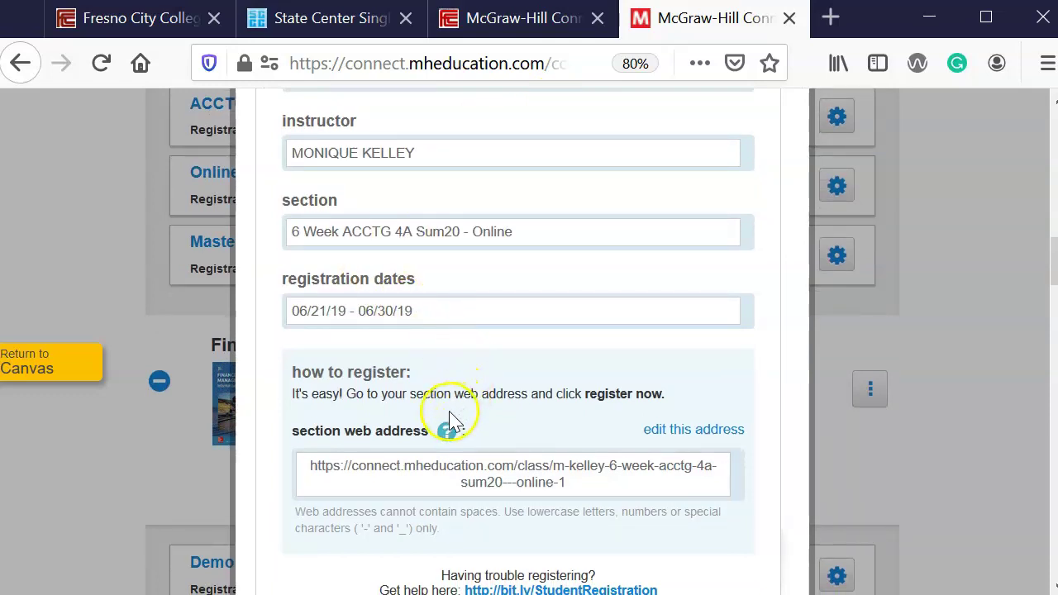
{"action": "scroll", "coordinate": [498, 355], "scroll_direction": "down", "scroll_amount": 3}
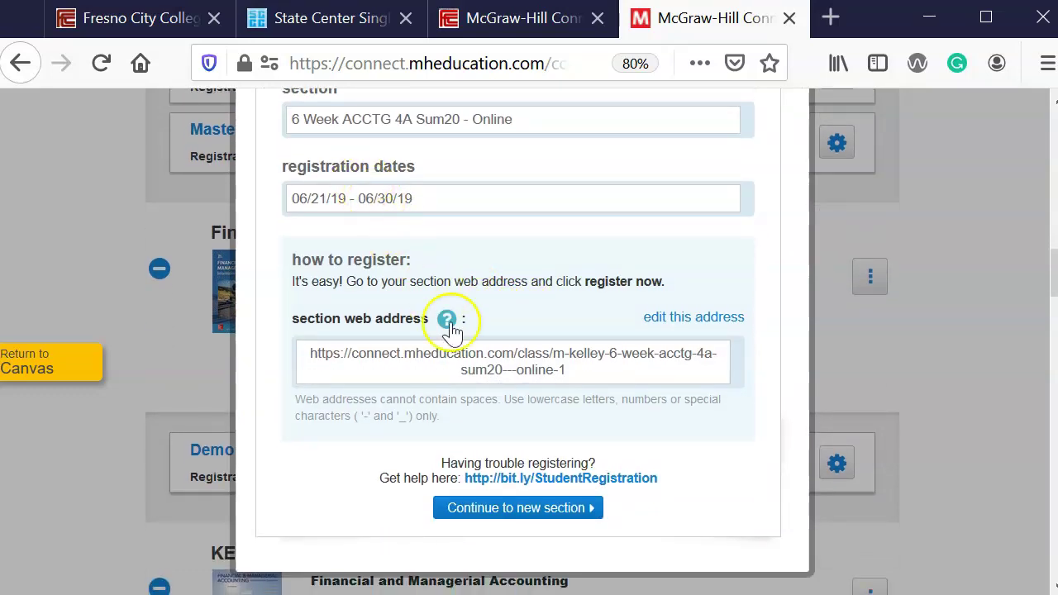
- Replace the Sum20 section's web address with a short custom address, confirming both warnings, then continue
{"action": "left_click", "coordinate": [683, 318]}
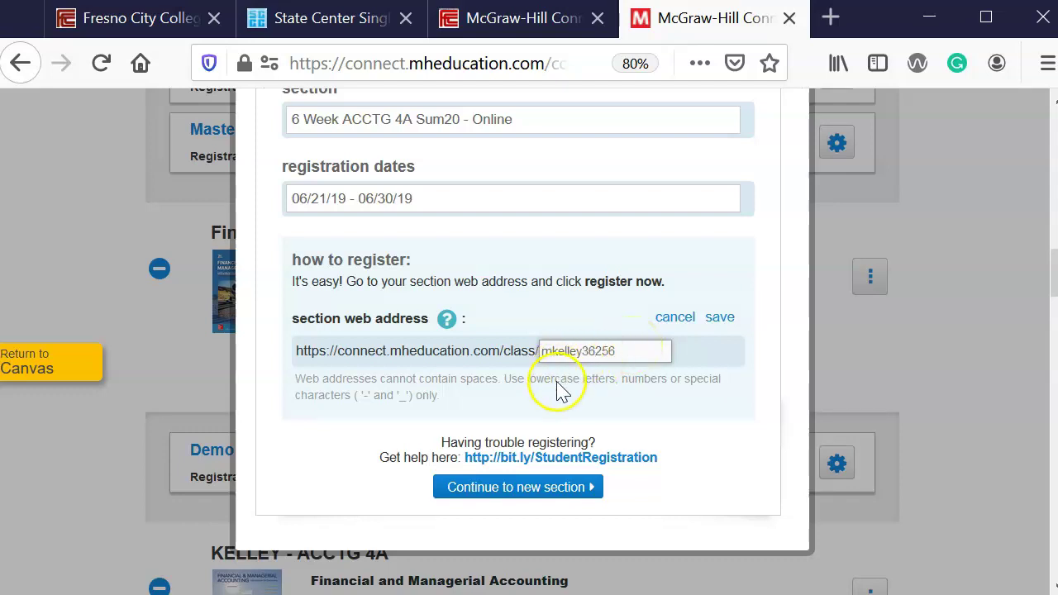
{"action": "left_click", "coordinate": [709, 319]}
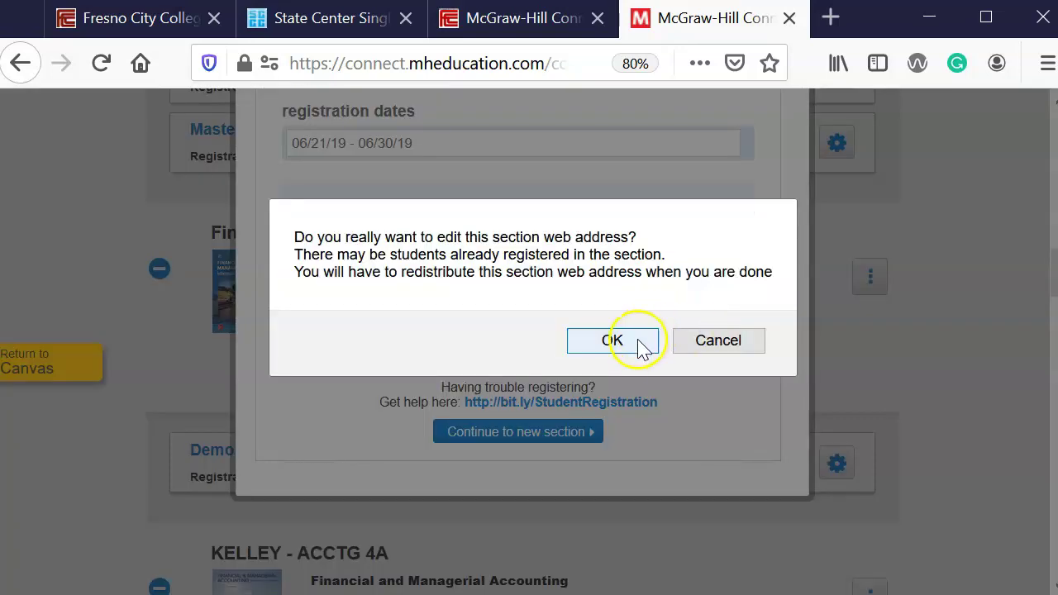
{"action": "left_click", "coordinate": [640, 354]}
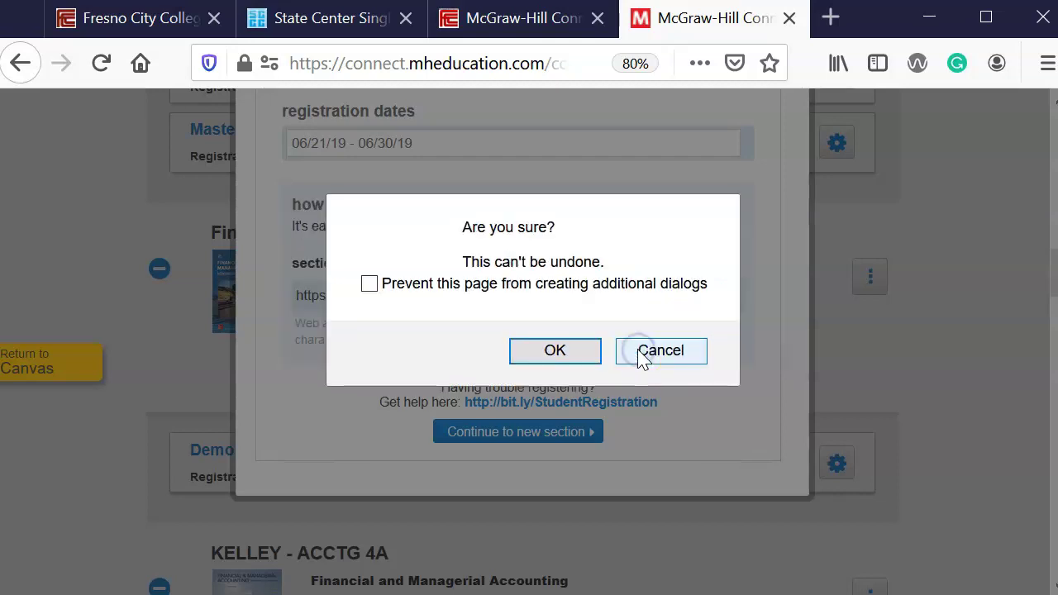
{"action": "left_click", "coordinate": [551, 352]}
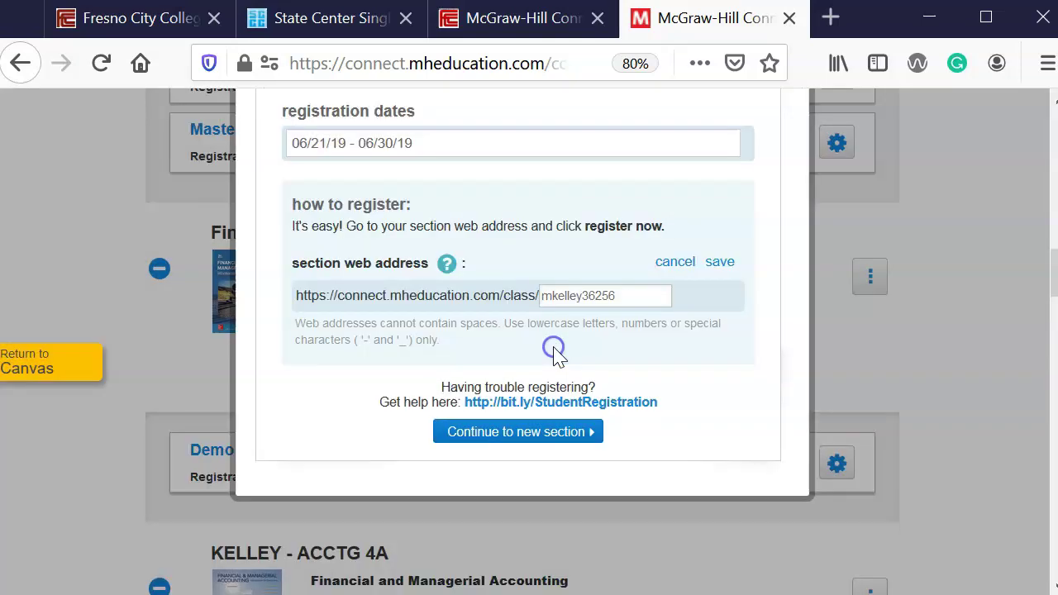
{"action": "left_click", "coordinate": [494, 496]}
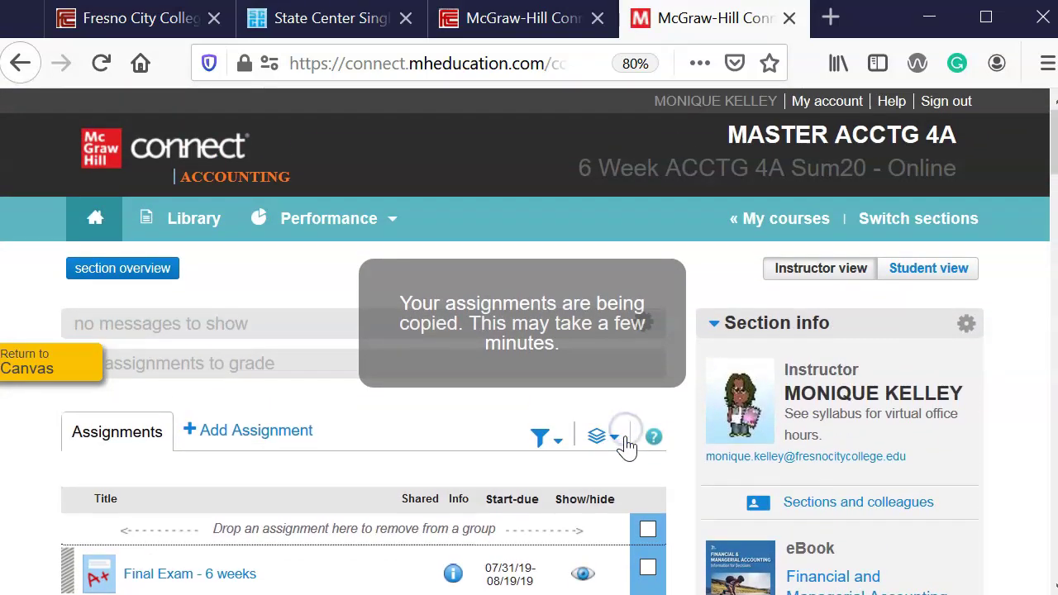
- Return to My courses and collapse the Master Course ACCTG 4B sections
{"action": "left_click", "coordinate": [807, 221]}
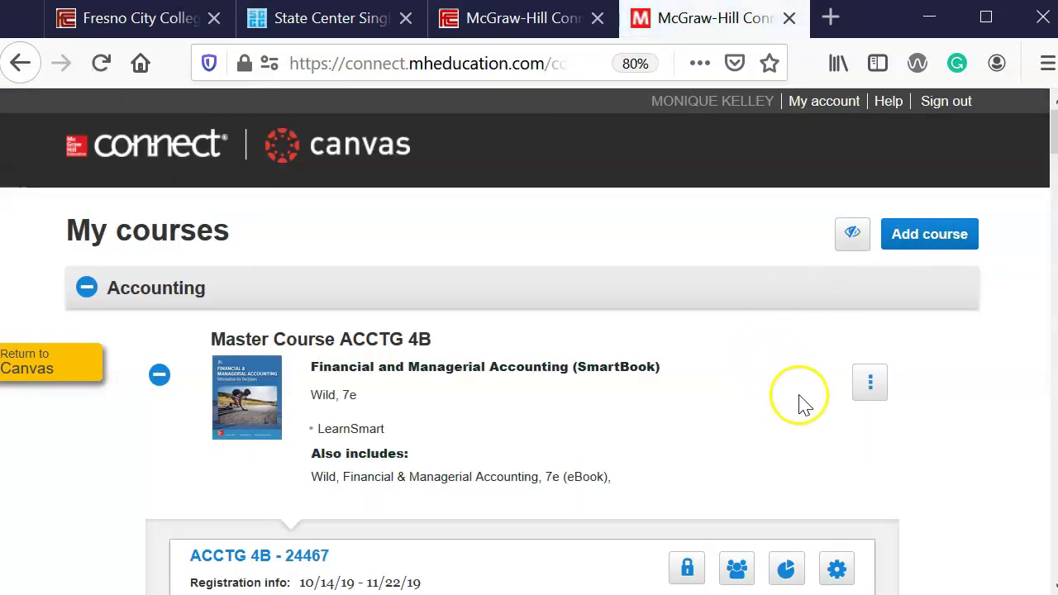
{"action": "scroll", "coordinate": [671, 347], "scroll_direction": "down", "scroll_amount": 4}
{"action": "scroll", "coordinate": [596, 559], "scroll_direction": "up", "scroll_amount": 3}
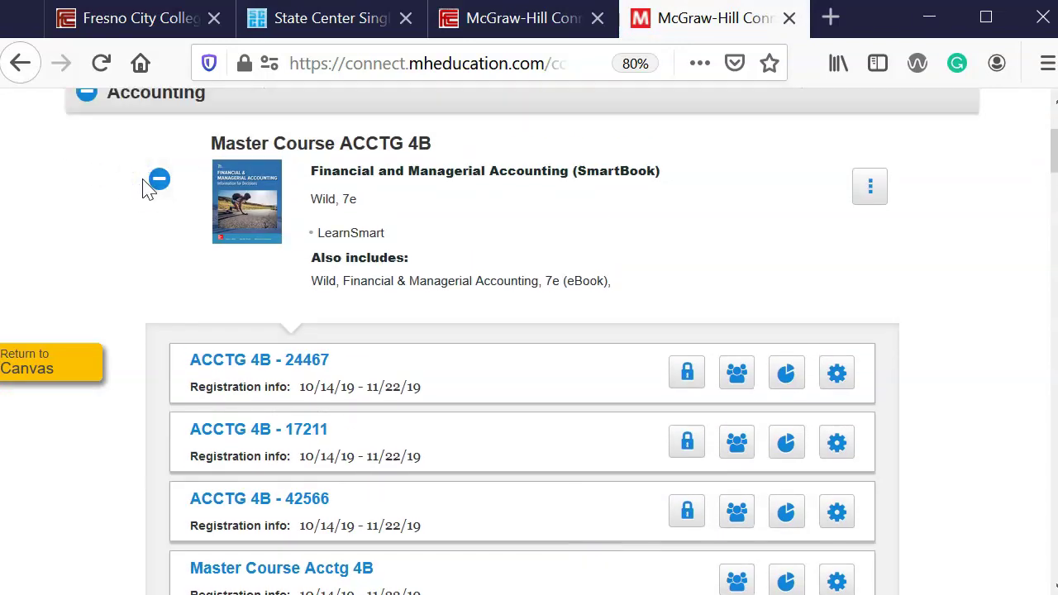
{"action": "left_click", "coordinate": [159, 178]}
- Locate 6 Week ACCTG 4A Sum20 - Online under MASTER ACCTG 4A and bring up its options
{"action": "scroll", "coordinate": [721, 211], "scroll_direction": "down", "scroll_amount": 3}
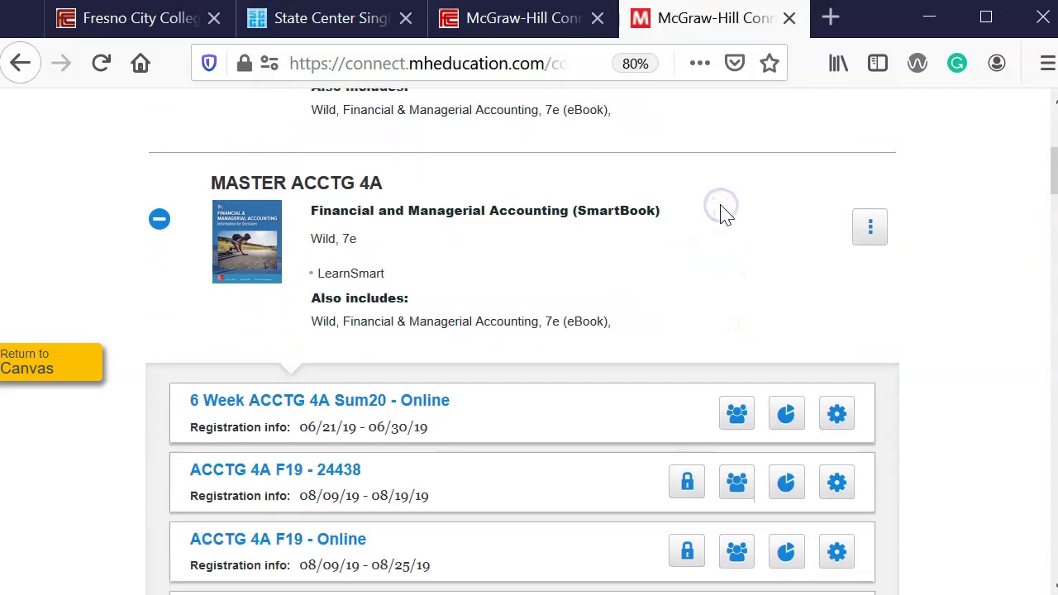
{"action": "scroll", "coordinate": [721, 211], "scroll_direction": "down", "scroll_amount": 3}
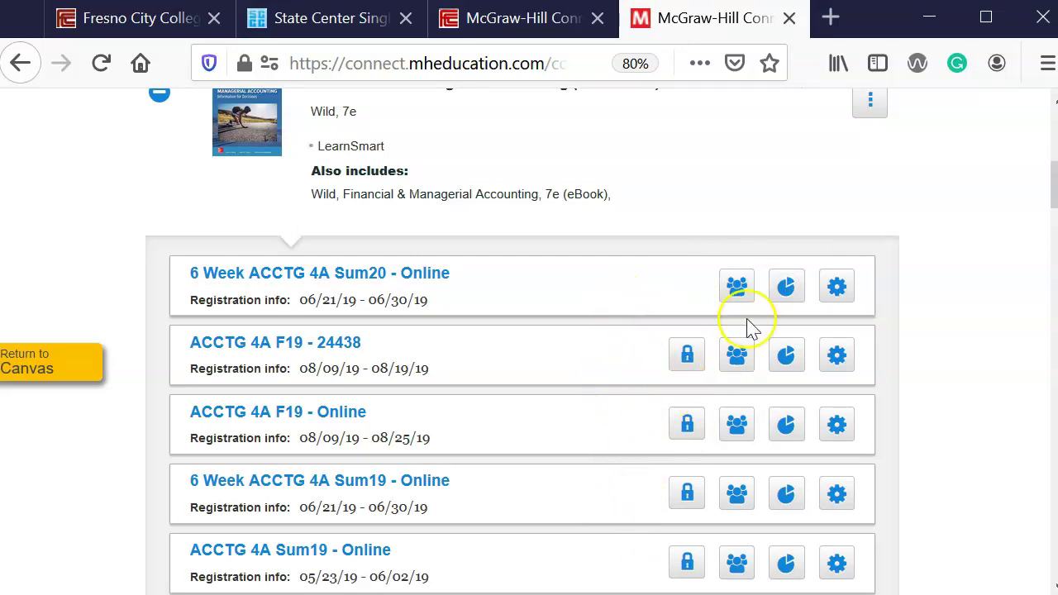
{"action": "left_click", "coordinate": [834, 284]}
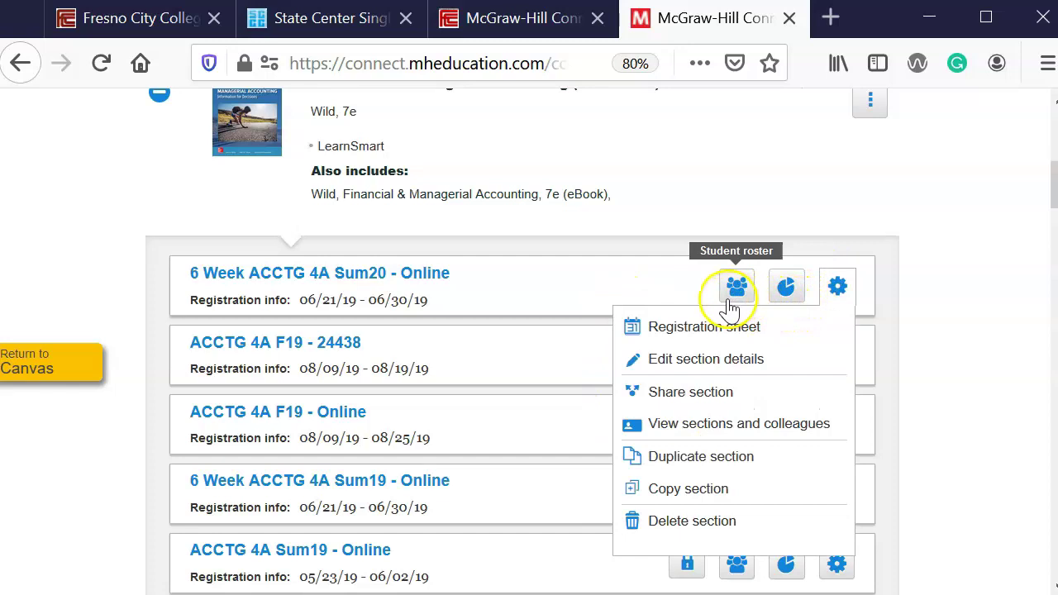
{"action": "scroll", "coordinate": [975, 426], "scroll_direction": "up", "scroll_amount": 2}
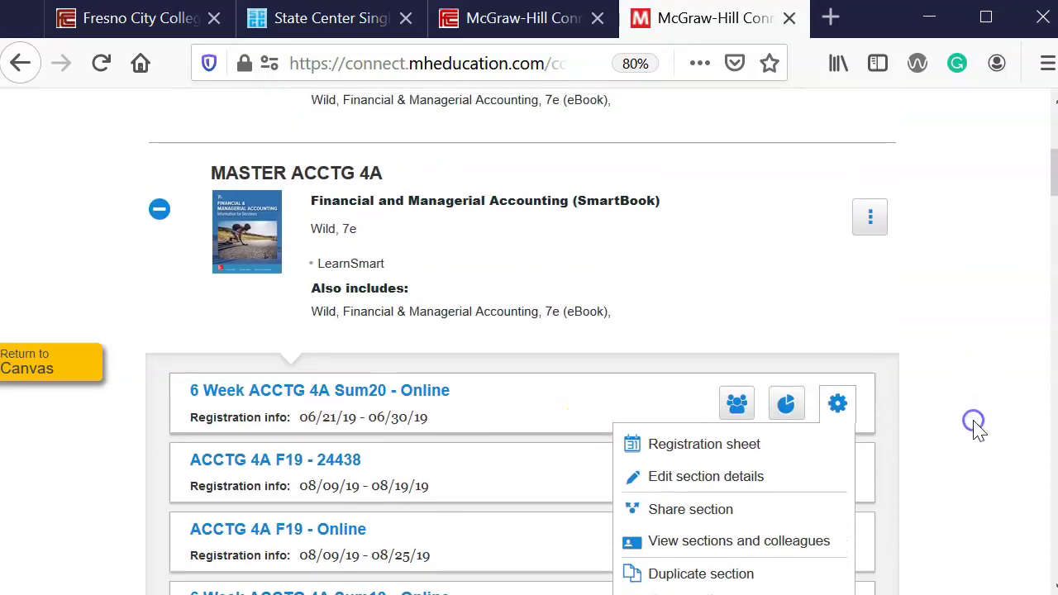
- Set registration dates for MASTER ACCTG 4A by specific sections
{"action": "left_click", "coordinate": [881, 223]}
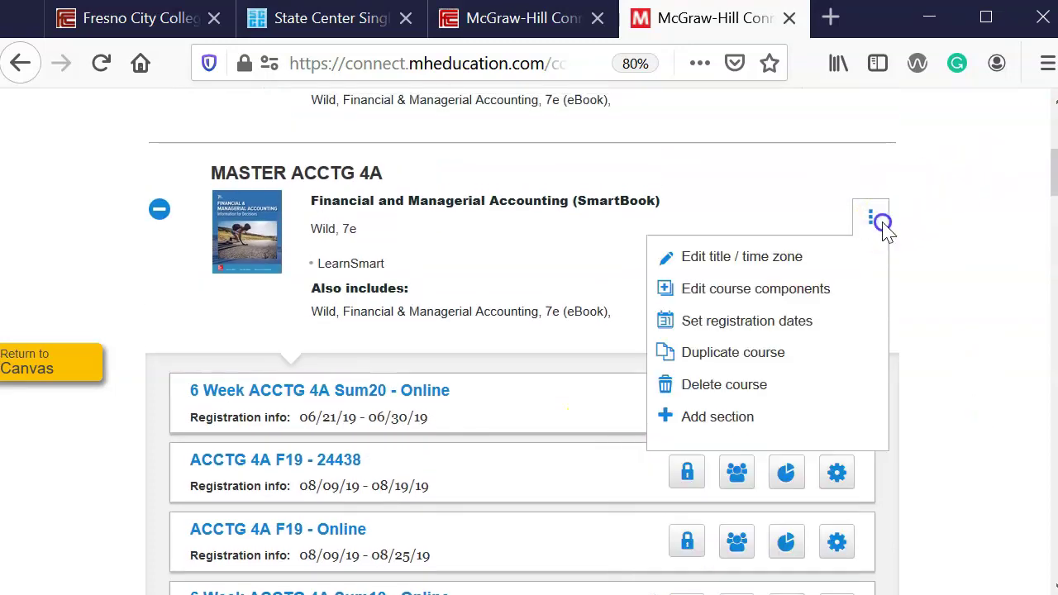
{"action": "left_click", "coordinate": [770, 325]}
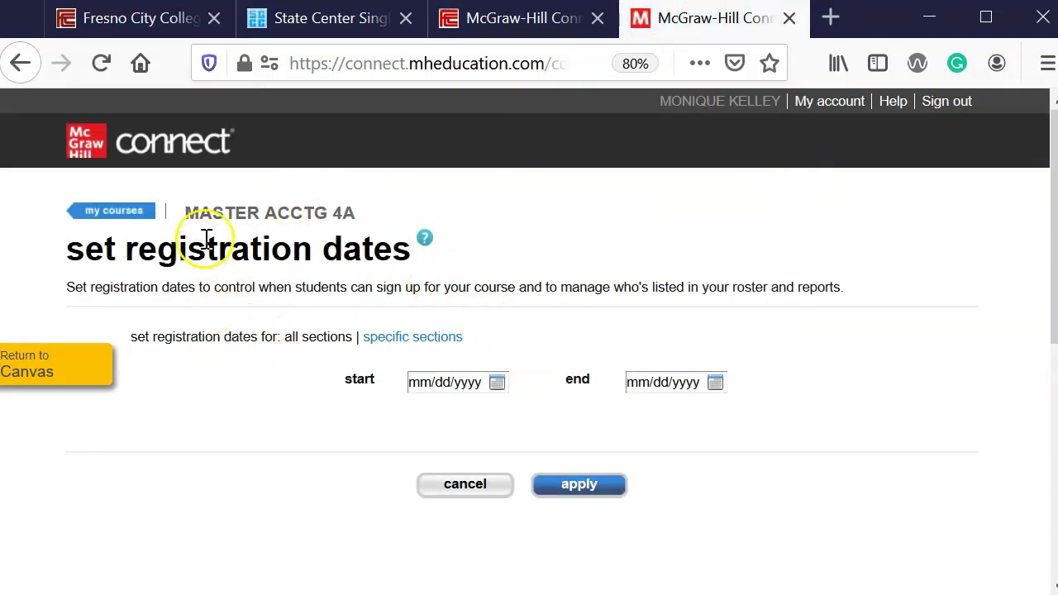
{"action": "left_click", "coordinate": [386, 347]}
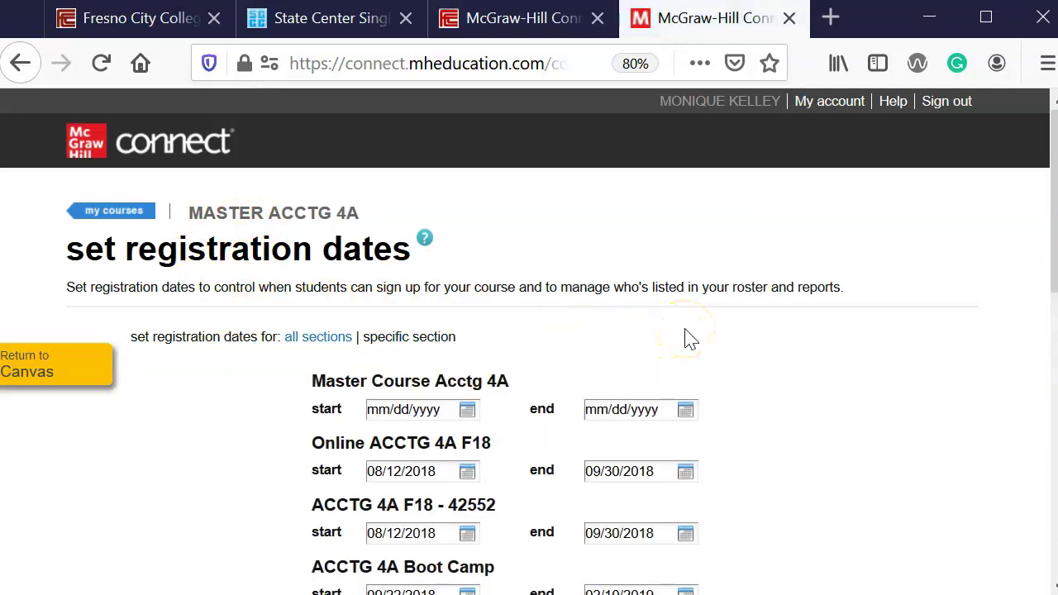
{"action": "scroll", "coordinate": [813, 449], "scroll_direction": "down", "scroll_amount": 6}
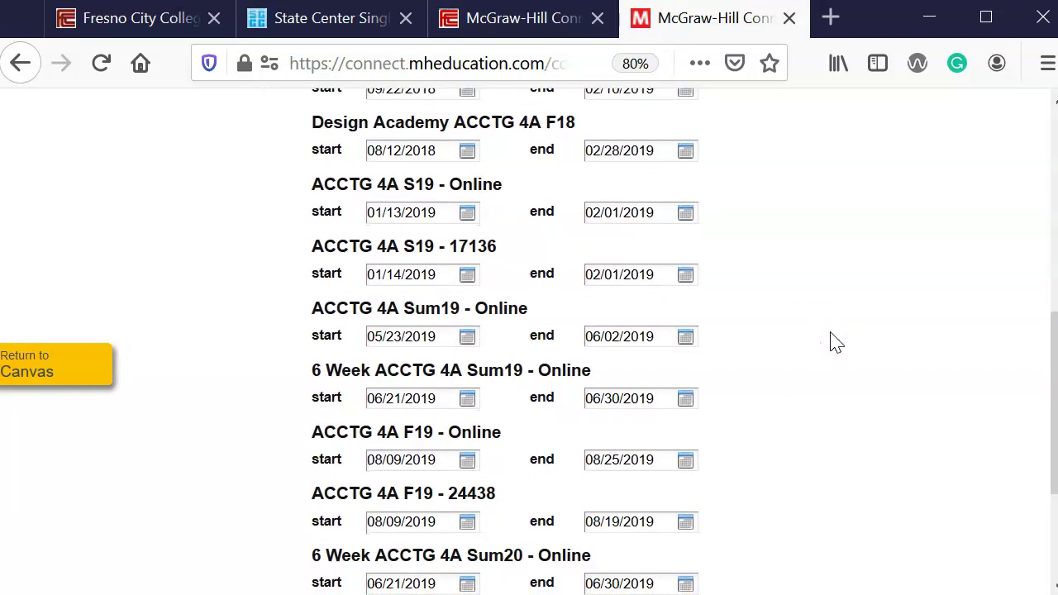
{"action": "scroll", "coordinate": [833, 343], "scroll_direction": "down", "scroll_amount": 3}
{"action": "left_click", "coordinate": [885, 189]}
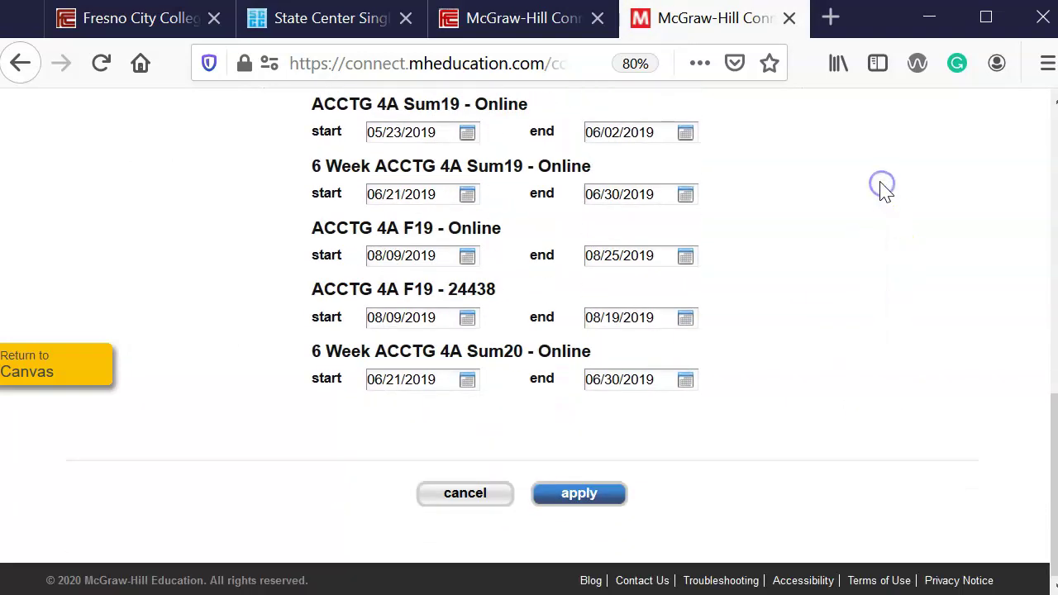
- Give the Sum20 section registration dates 06/14/2020 to 06/30/2020 and apply
{"action": "left_click", "coordinate": [453, 375]}
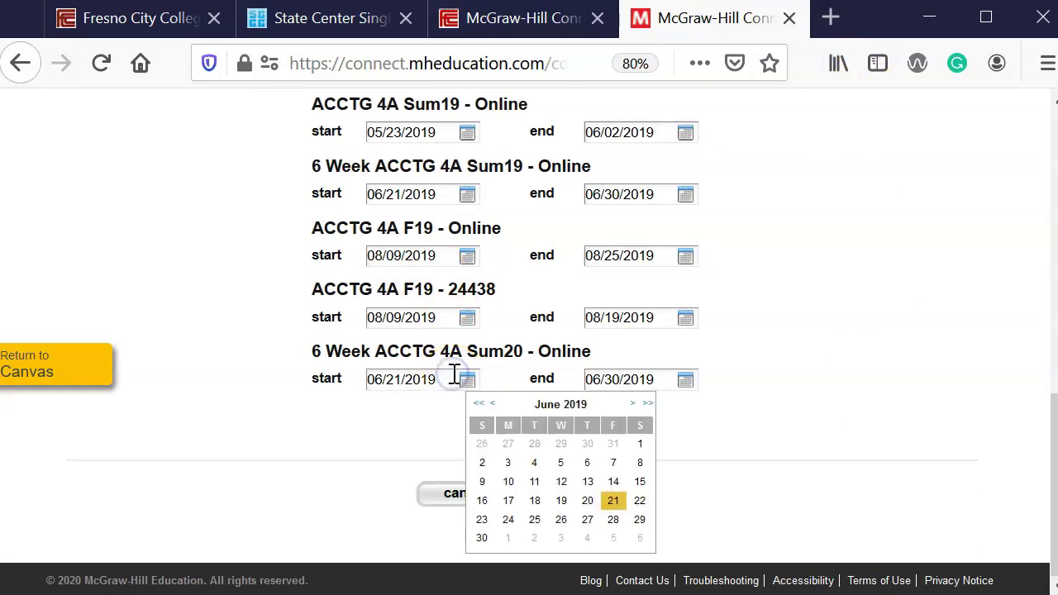
{"action": "key", "text": "BackSpace"}
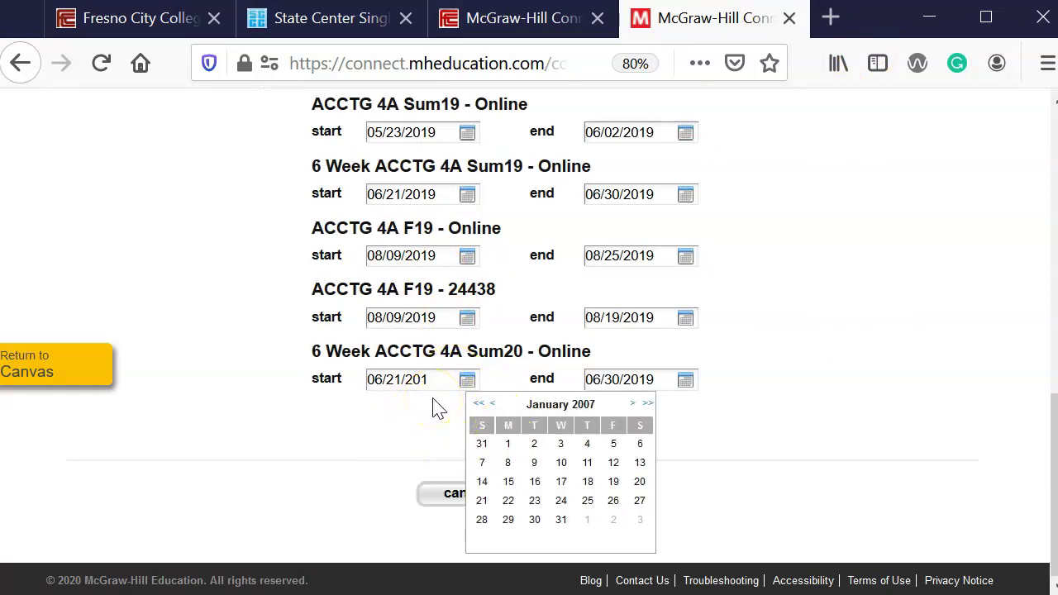
{"action": "key", "text": "BackSpace"}
{"action": "left_click", "coordinate": [482, 482]}
{"action": "left_click", "coordinate": [656, 389]}
{"action": "key", "text": "BackSpace"}
{"action": "key", "text": "BackSpace"}
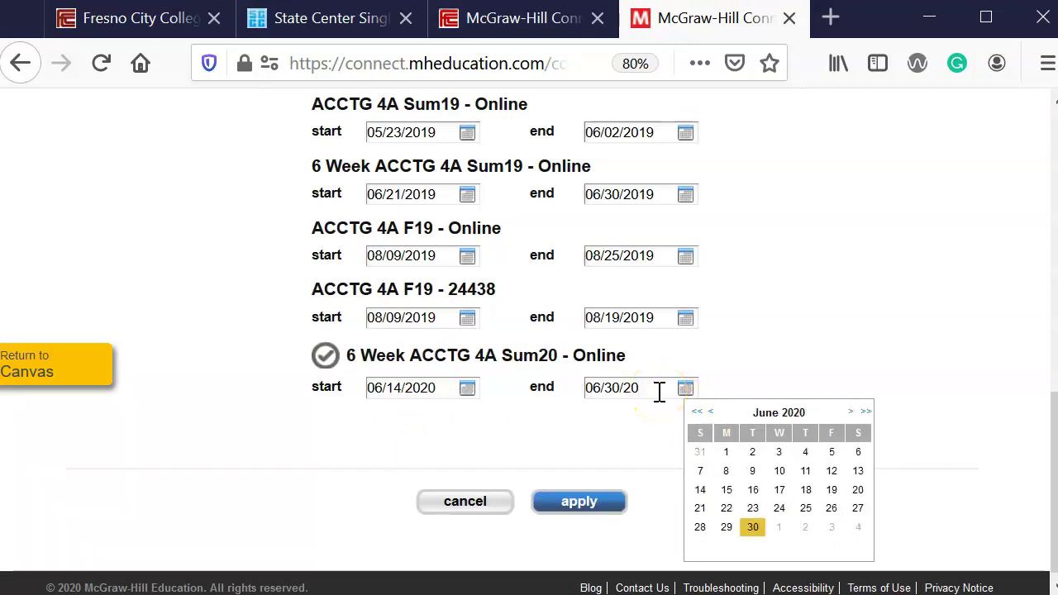
{"action": "type", "text": "20"}
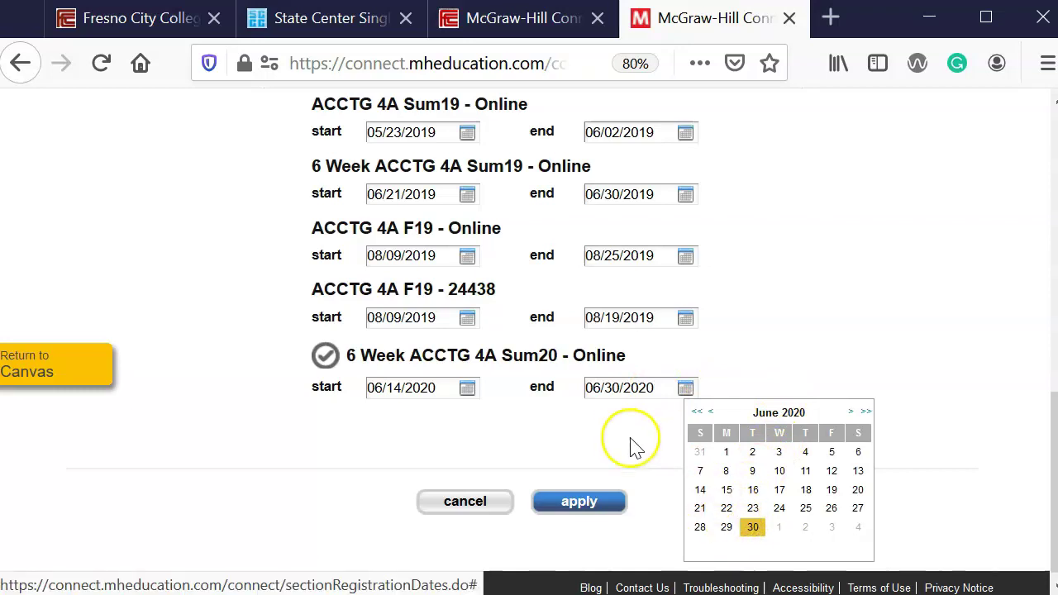
{"action": "left_click", "coordinate": [558, 510]}
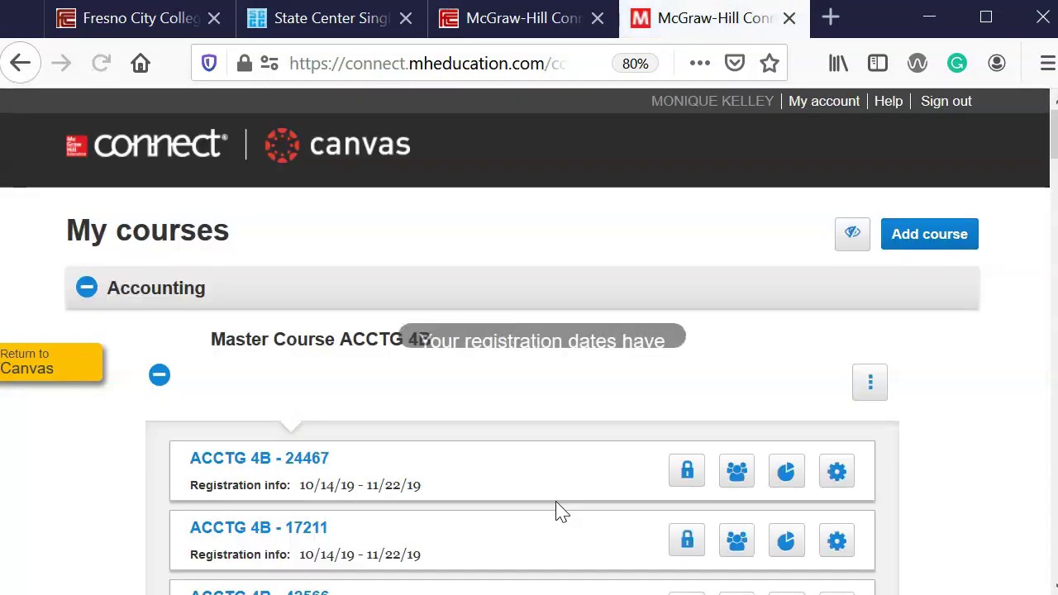
{"action": "left_click", "coordinate": [610, 449]}
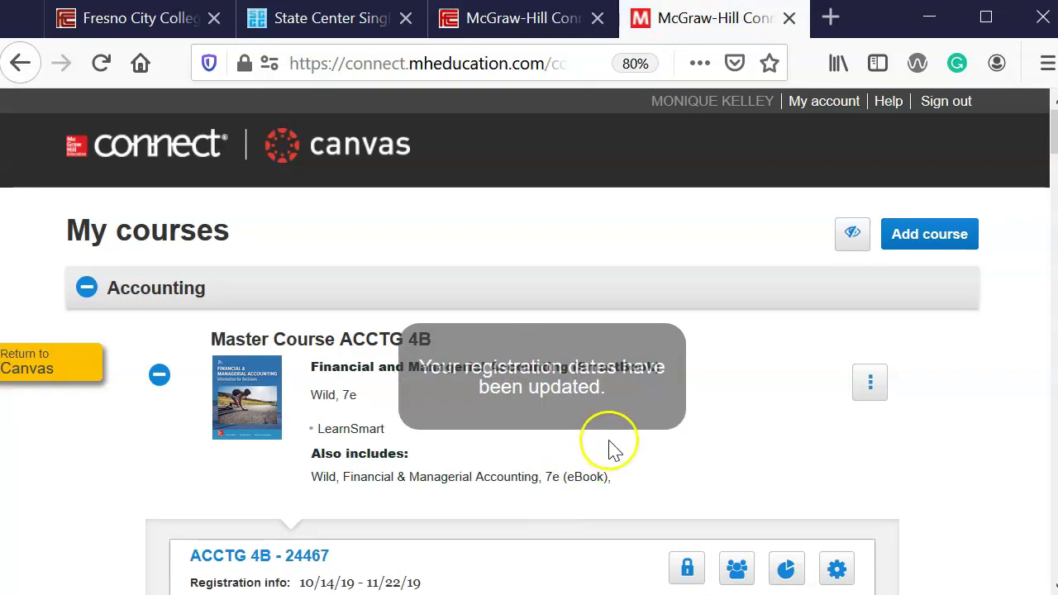
{"action": "scroll", "coordinate": [768, 350], "scroll_direction": "down", "scroll_amount": 10}
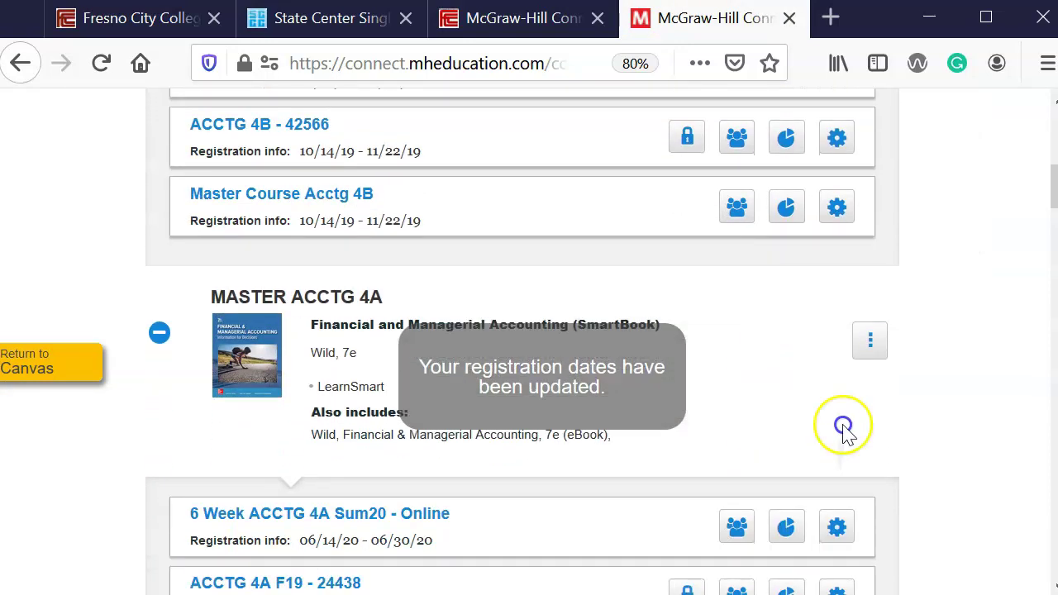